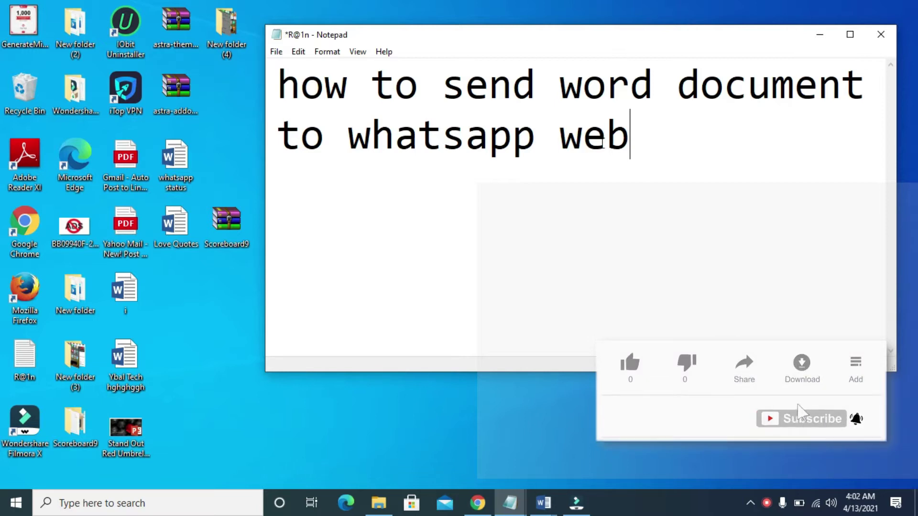
# Minimize Notepad to reveal the desktop and select the Love Quotes document icon
pyautogui.click(819, 34)
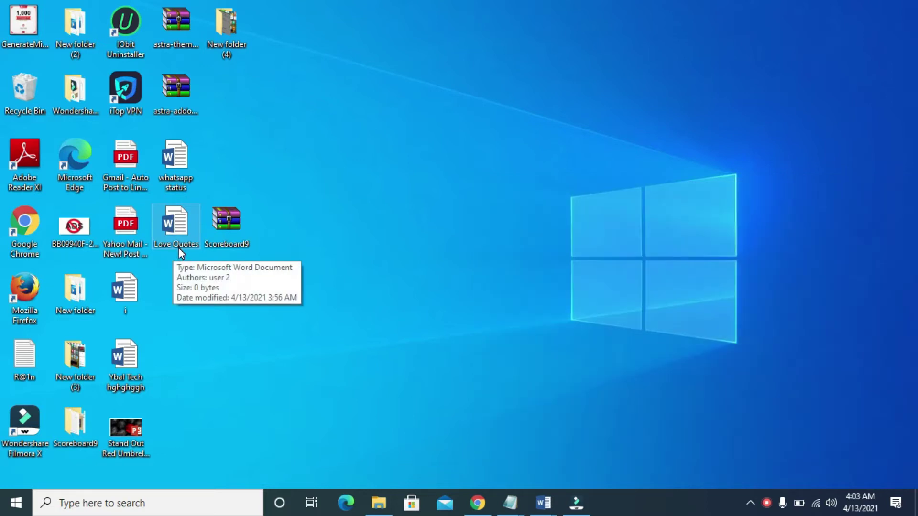
pyautogui.click(178, 247)
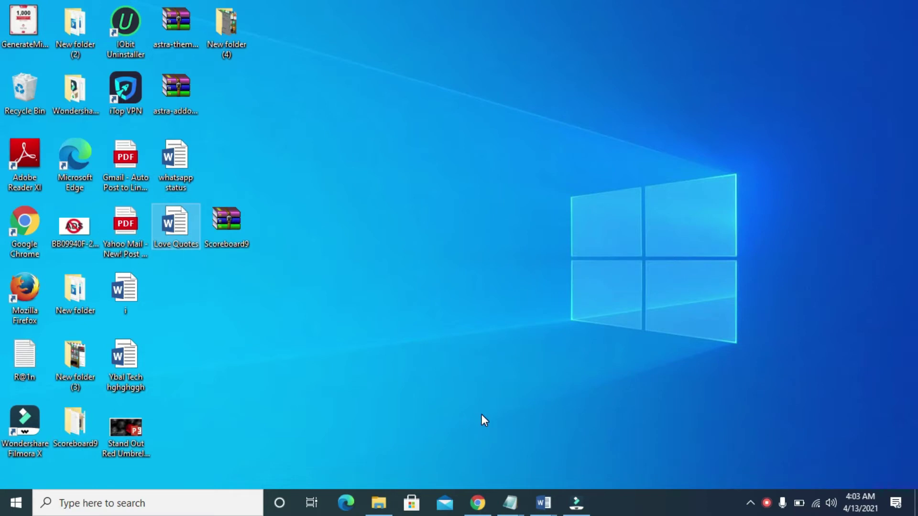
# Bring Chrome forward and load web.whatsapp.com using the address-bar autocomplete
pyautogui.click(481, 508)
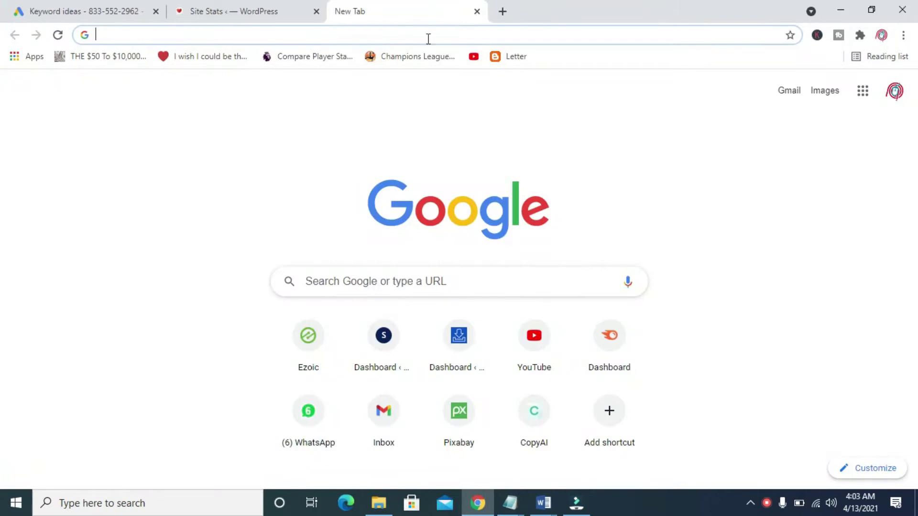
pyautogui.click(429, 39)
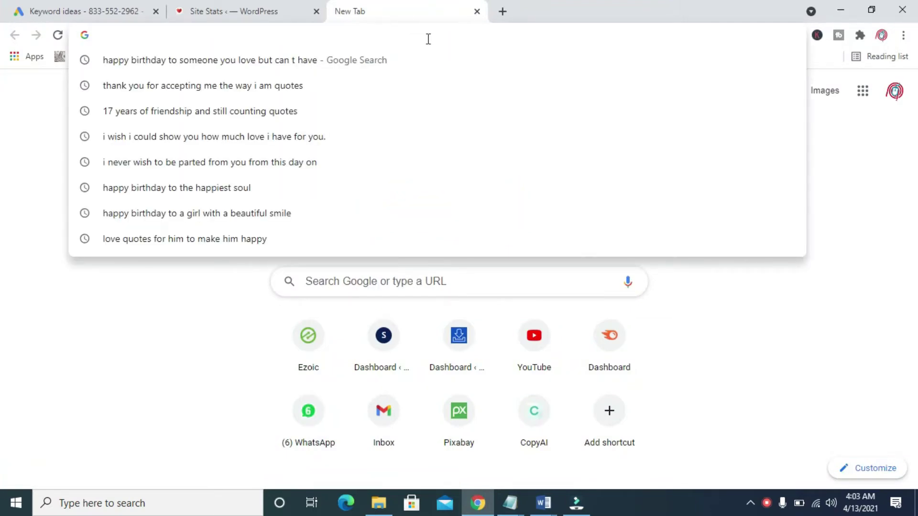
pyautogui.write('web')
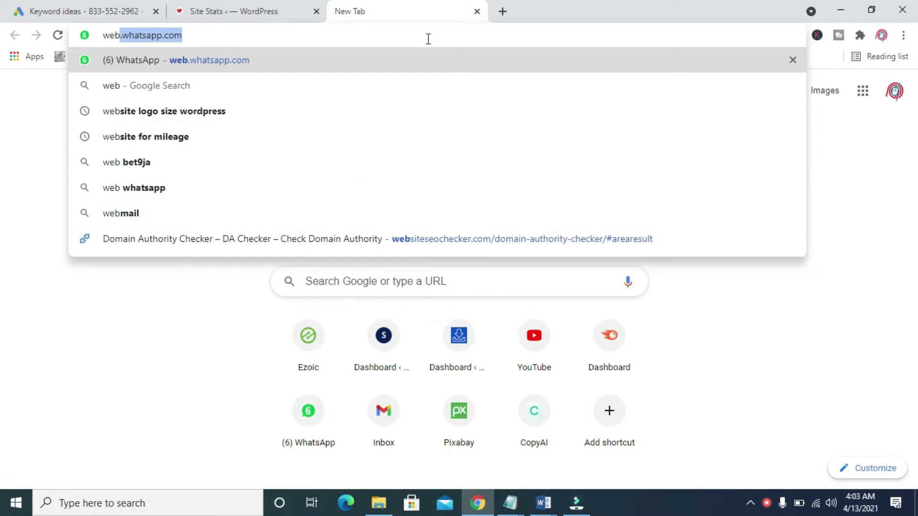
pyautogui.press('Right')
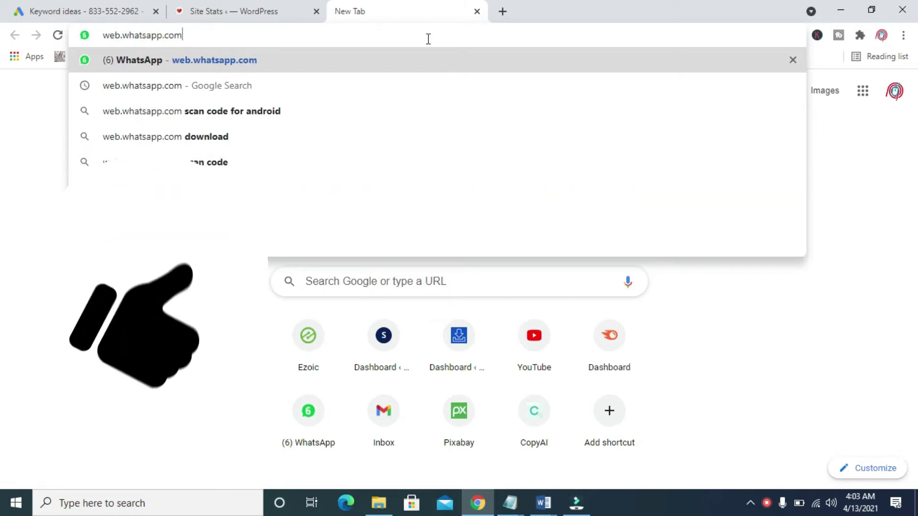
pyautogui.press('Return')
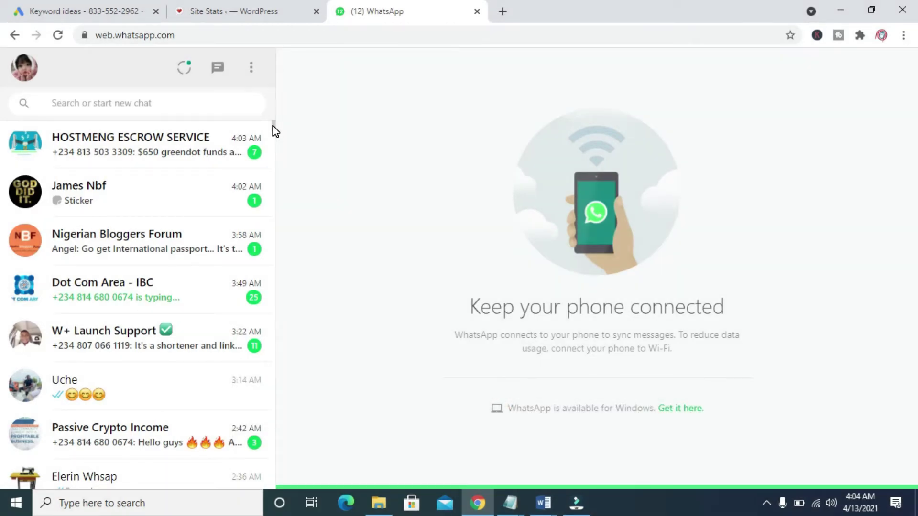
# Scroll the loaded WhatsApp chat list and click into the chat search box
pyautogui.moveTo(273, 126); pyautogui.dragTo(273, 152)
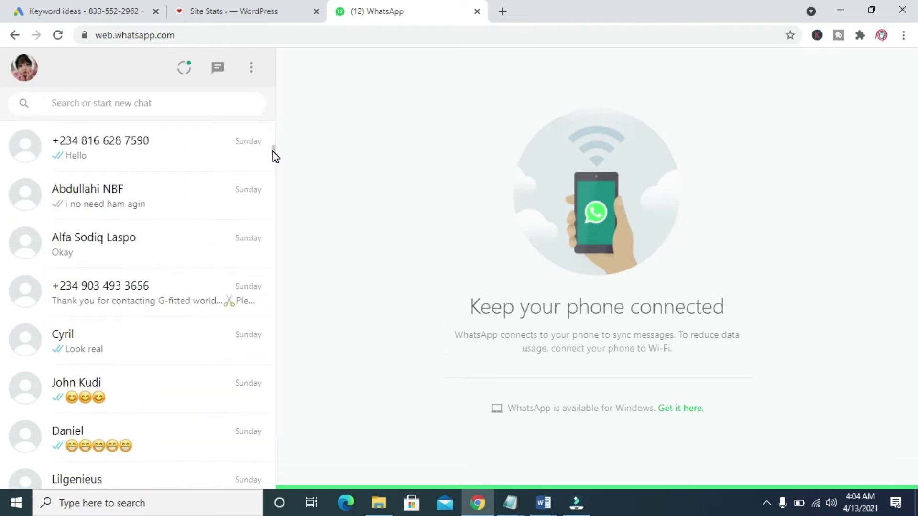
pyautogui.click(126, 103)
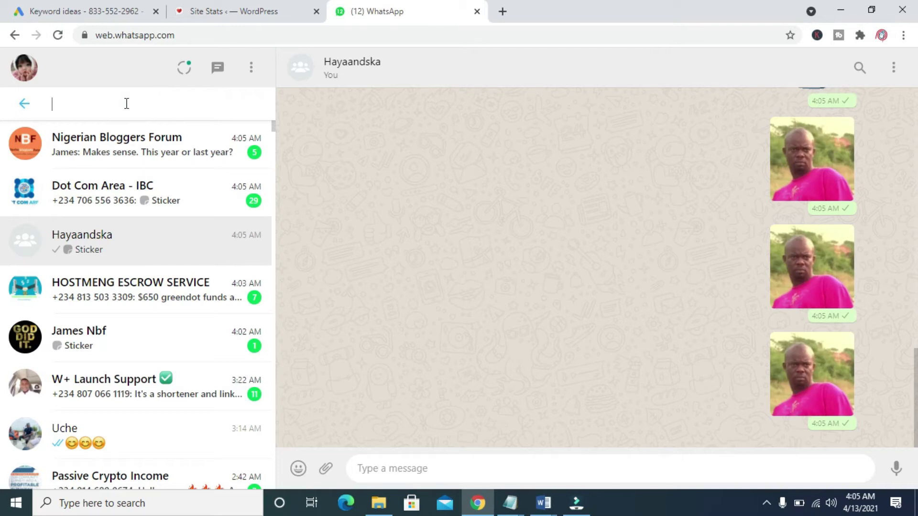
# Search 'my m' to open the My Mtn chat, then choose Document from the attachment menu
pyautogui.click(351, 152)
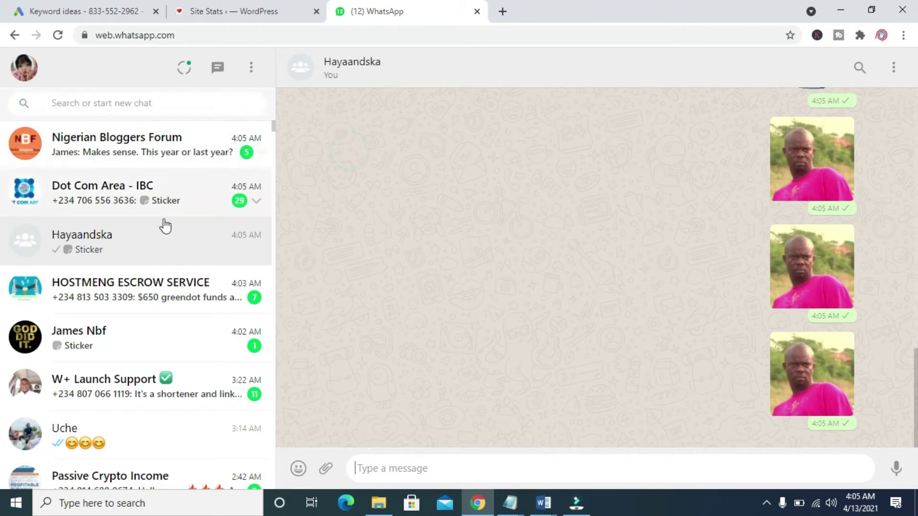
pyautogui.click(157, 104)
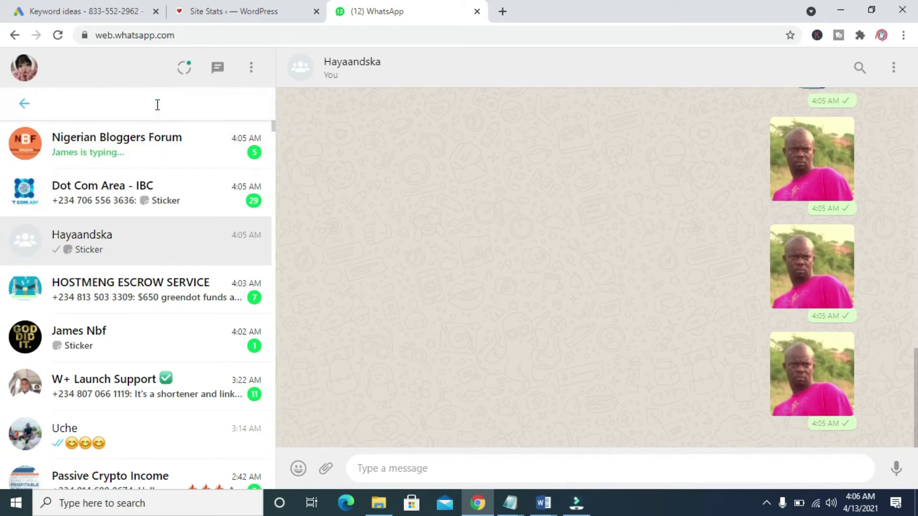
pyautogui.write('aded')
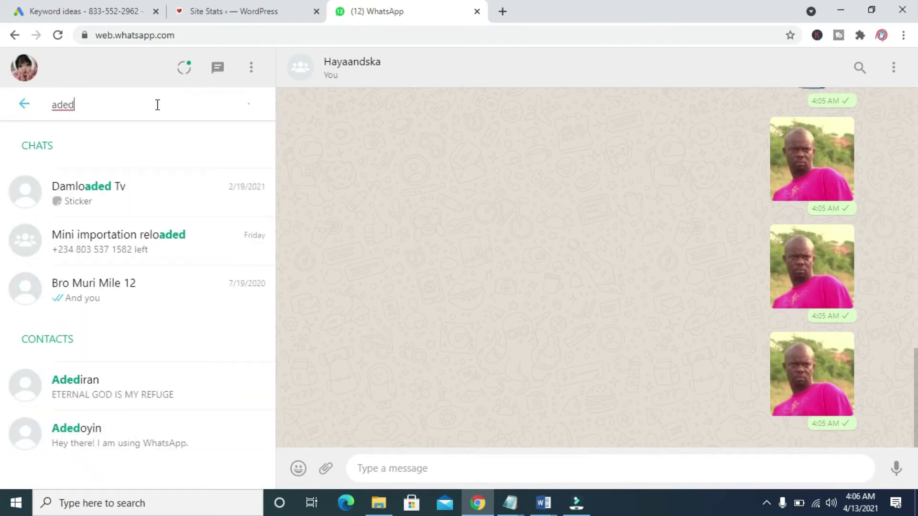
pyautogui.write('a')
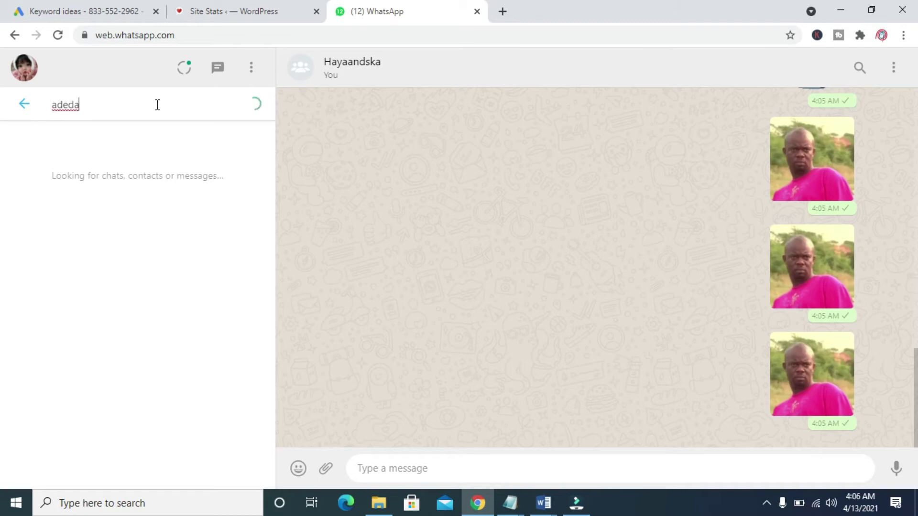
pyautogui.write('y')
pyautogui.press('BackSpace')
pyautogui.press('BackSpace')
pyautogui.press('BackSpace')
pyautogui.press('BackSpace')
pyautogui.press('BackSpace')
pyautogui.press('BackSpace')
pyautogui.press('BackSpace')
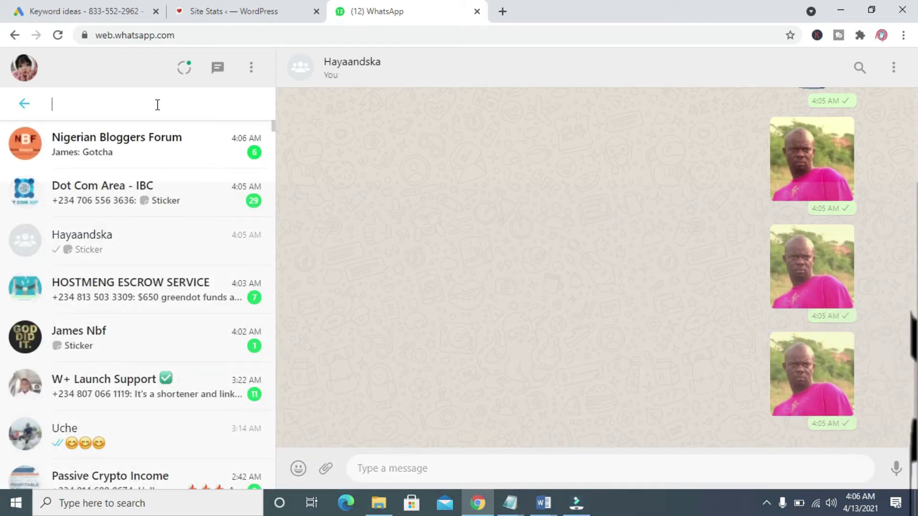
pyautogui.write('my m')
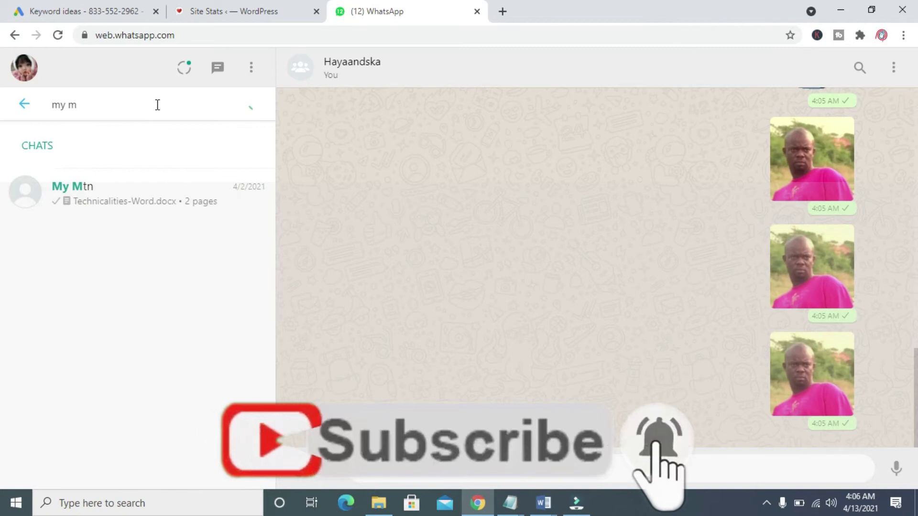
pyautogui.click(119, 212)
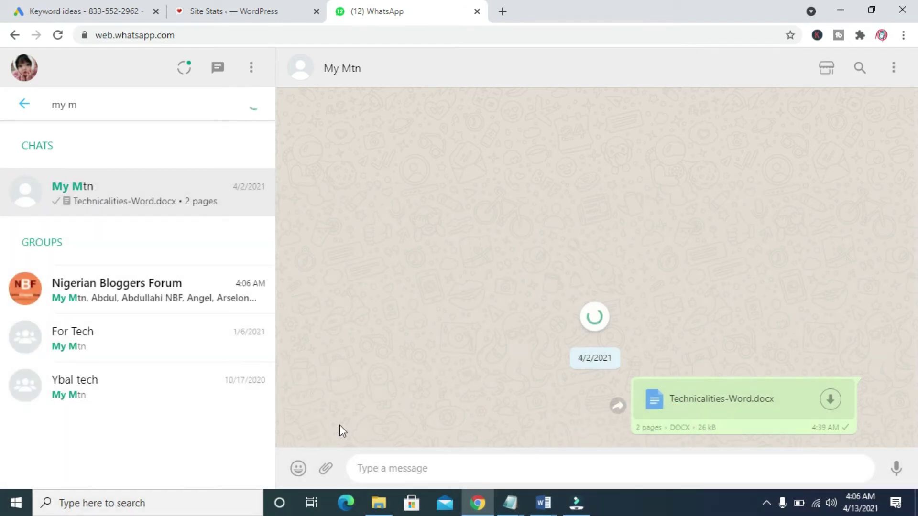
pyautogui.click(326, 469)
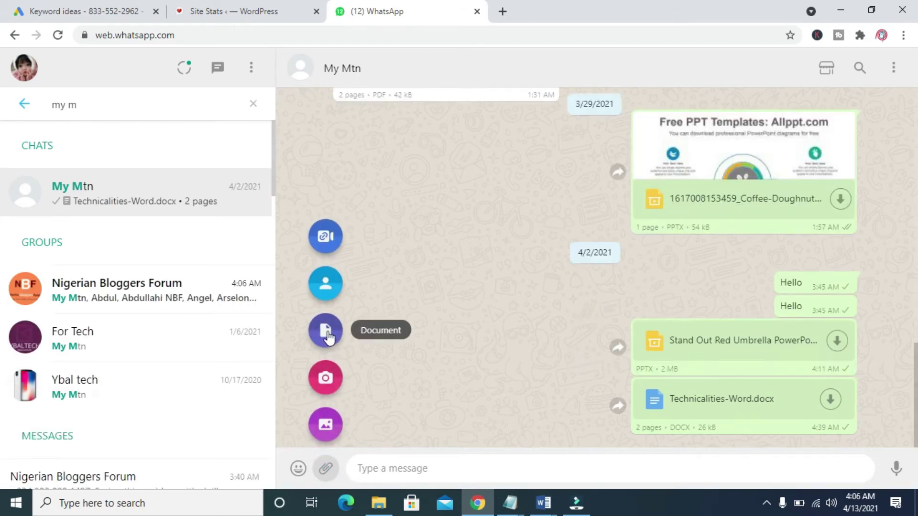
pyautogui.click(327, 332)
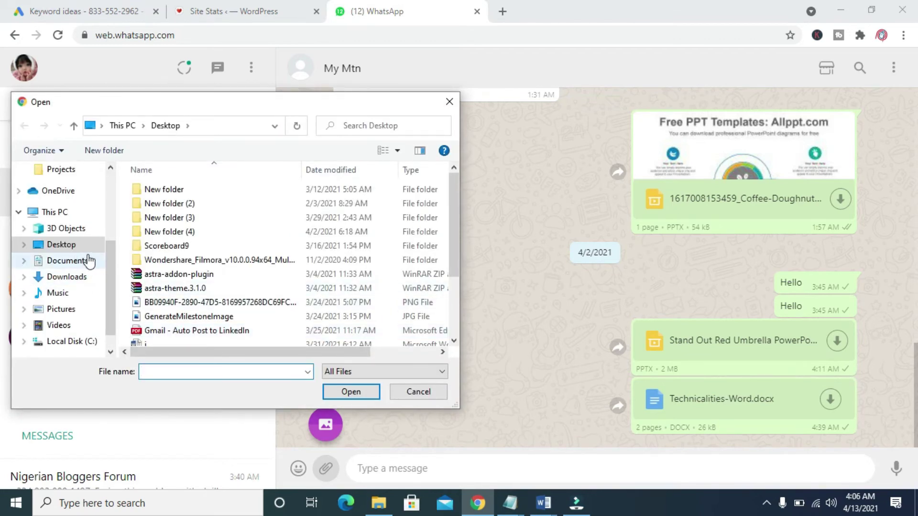
# Pick Love Quotes.docx from the Desktop folder in the Open dialog as the attachment
pyautogui.click(62, 245)
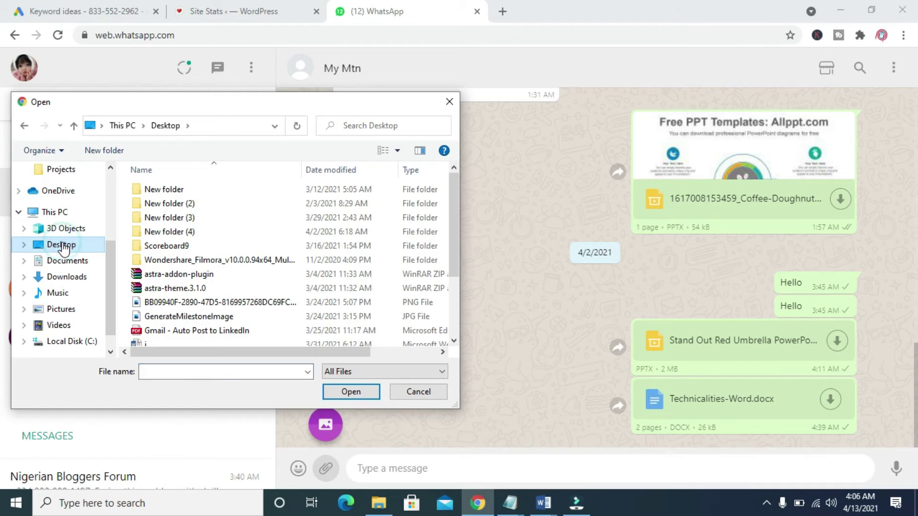
pyautogui.moveTo(452, 201); pyautogui.dragTo(467, 279)
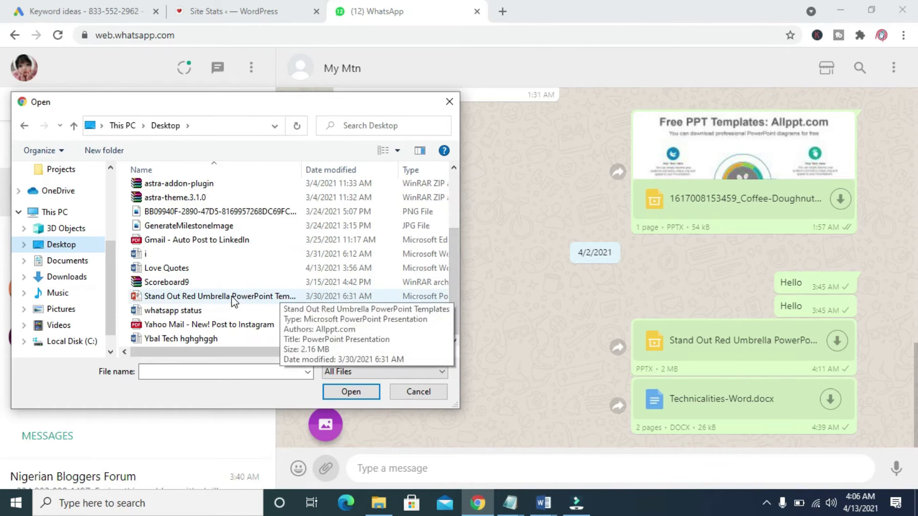
pyautogui.click(175, 270)
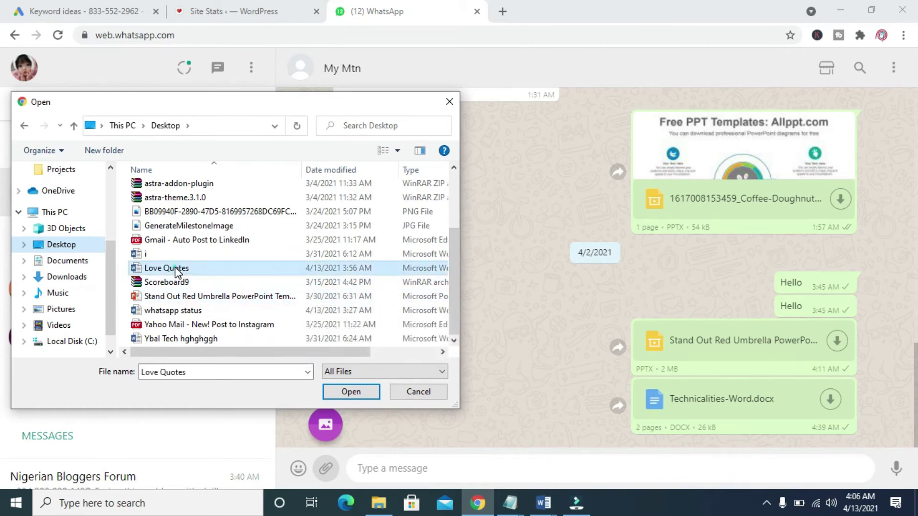
pyautogui.click(360, 389)
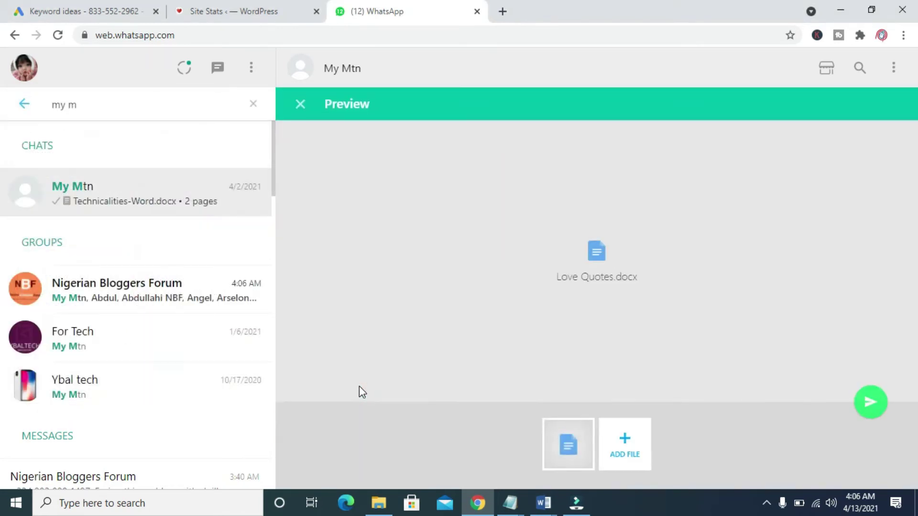
# Send the staged Love Quotes.docx to My Mtn and clear the chat search
pyautogui.click(858, 394)
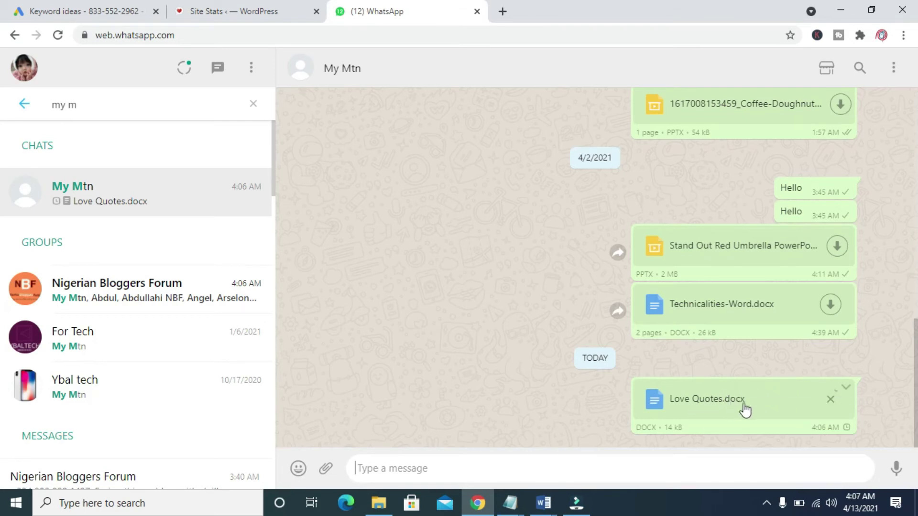
pyautogui.press('Escape')
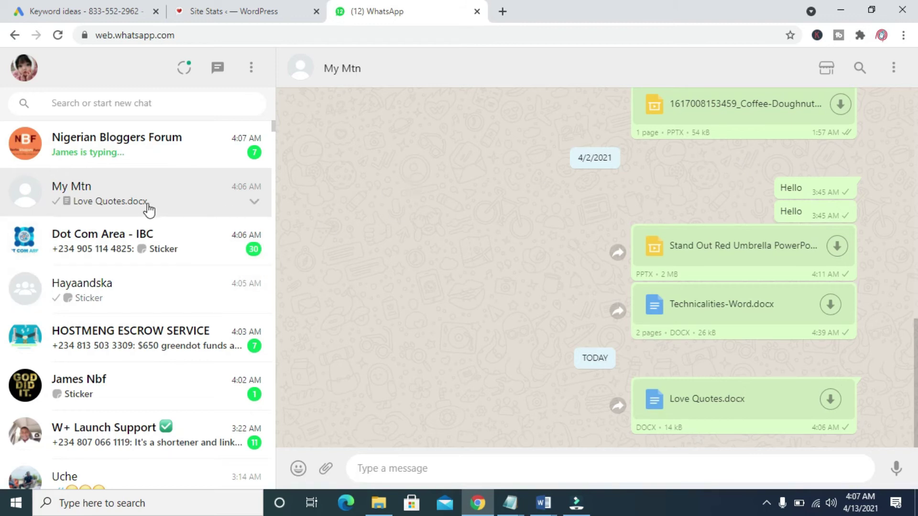
# Minimize the Chrome window holding WhatsApp Web to show the desktop
pyautogui.click(133, 198)
pyautogui.click(117, 190)
pyautogui.click(842, 12)
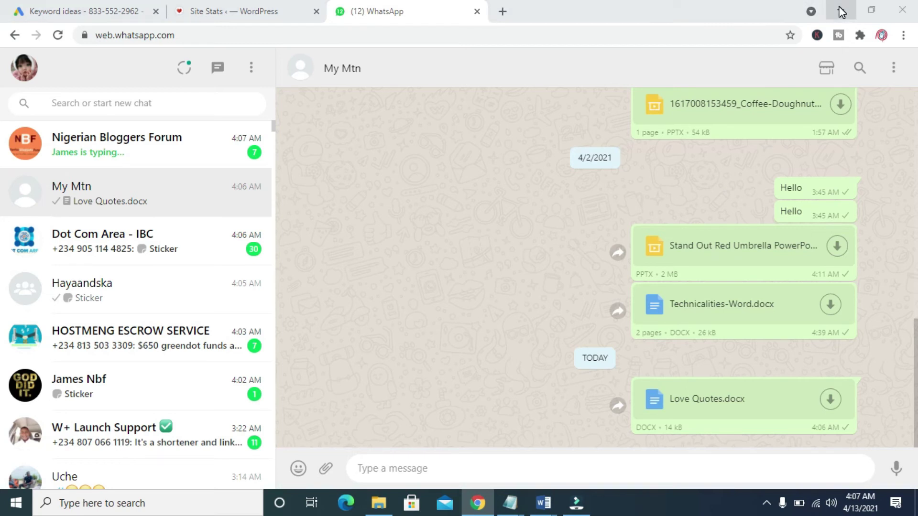
pyautogui.click(842, 11)
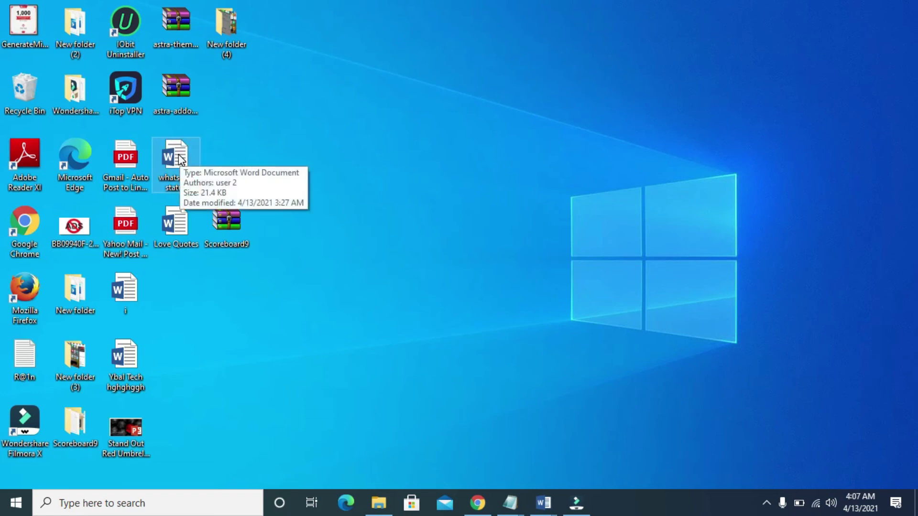
# Drag whatsapp status.docx from the desktop onto the My Mtn chat window
pyautogui.moveTo(180, 159); pyautogui.dragTo(592, 285)
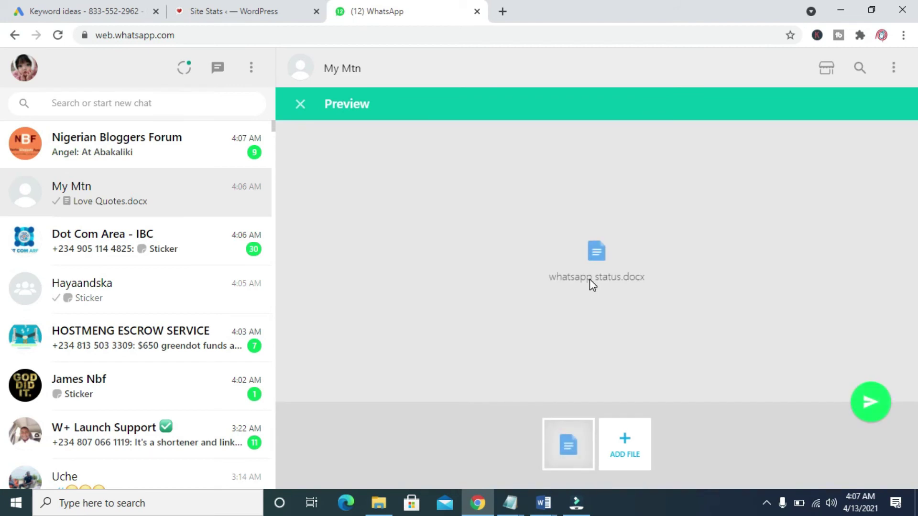
# Send the staged whatsapp status.docx from the attachment preview
pyautogui.click(882, 401)
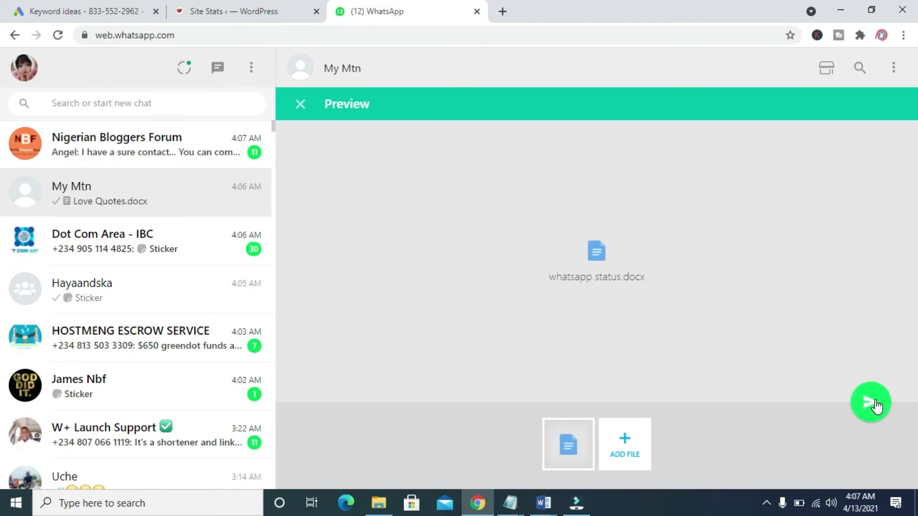